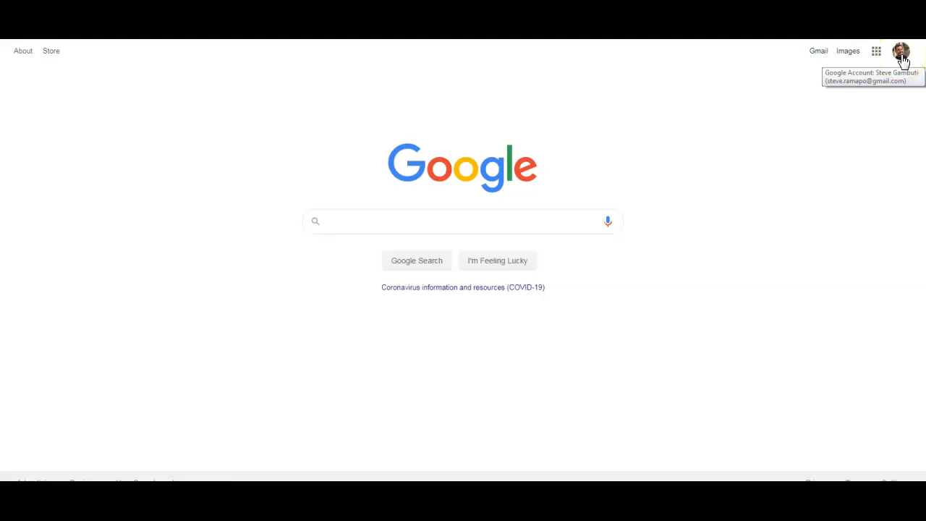
# - Open Google Classroom from the Google apps launcher
pyautogui.click(899, 54)
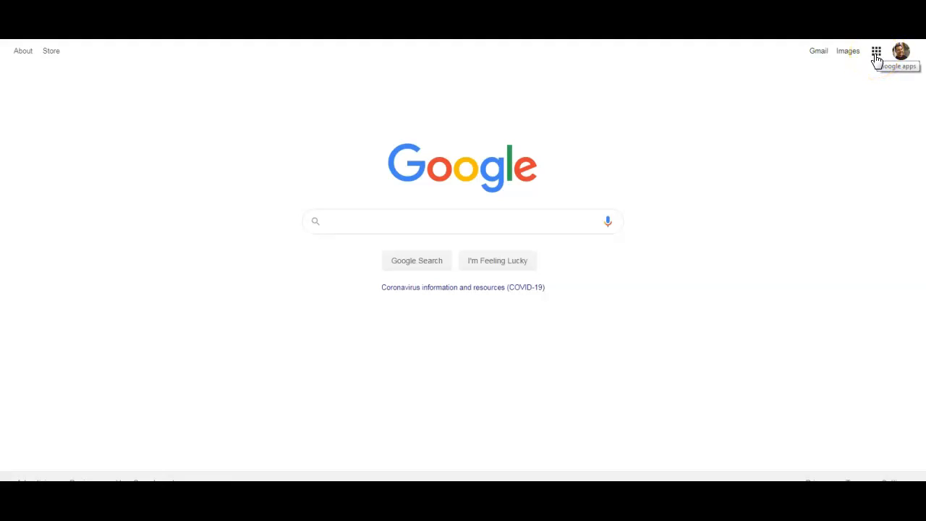
pyautogui.click(876, 54)
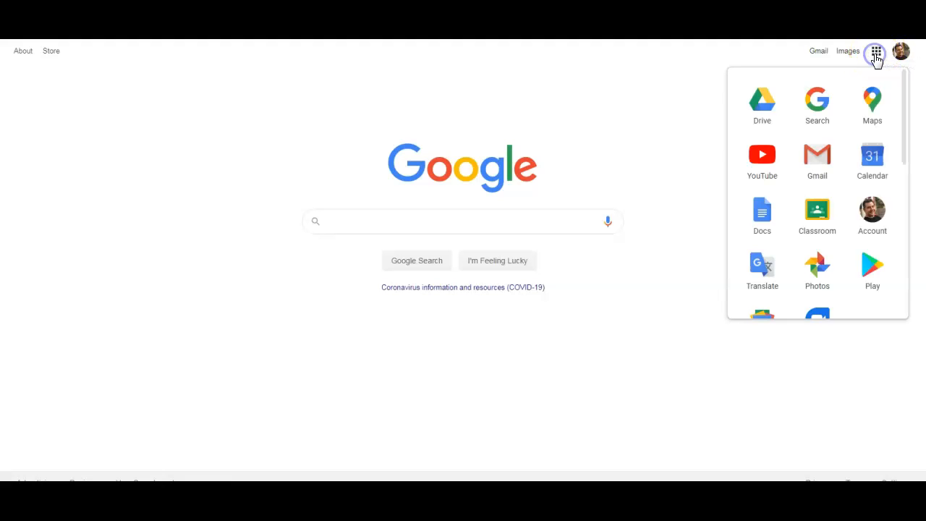
pyautogui.click(816, 219)
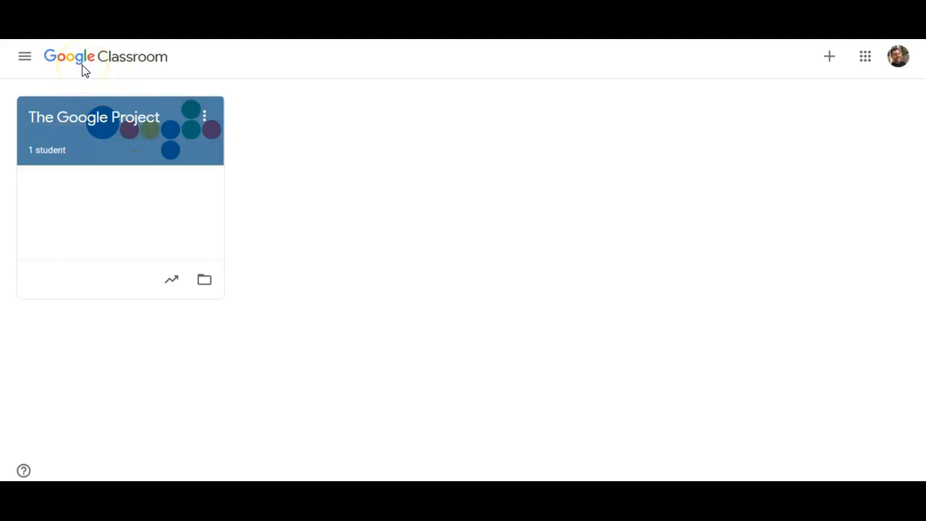
# - Start creating a new class, acknowledging the notice about not using Classroom at a school with students
pyautogui.click(833, 62)
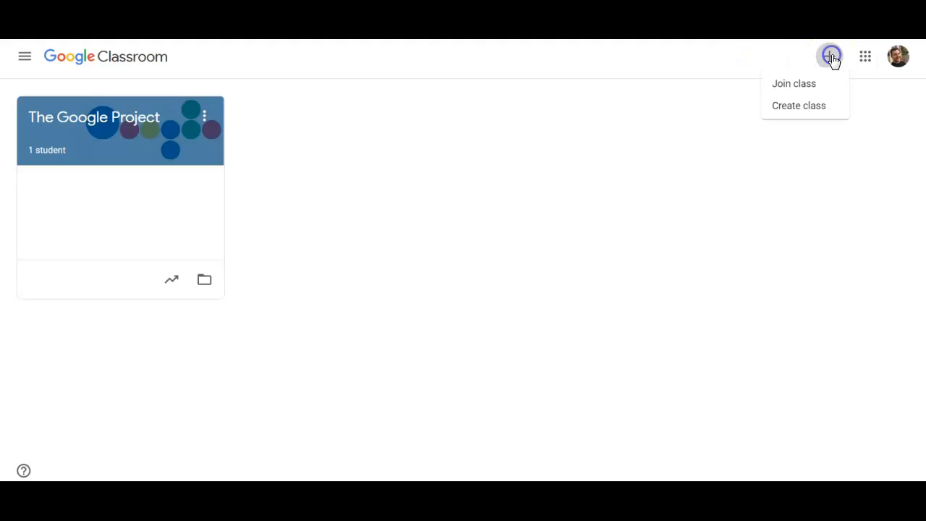
pyautogui.click(825, 109)
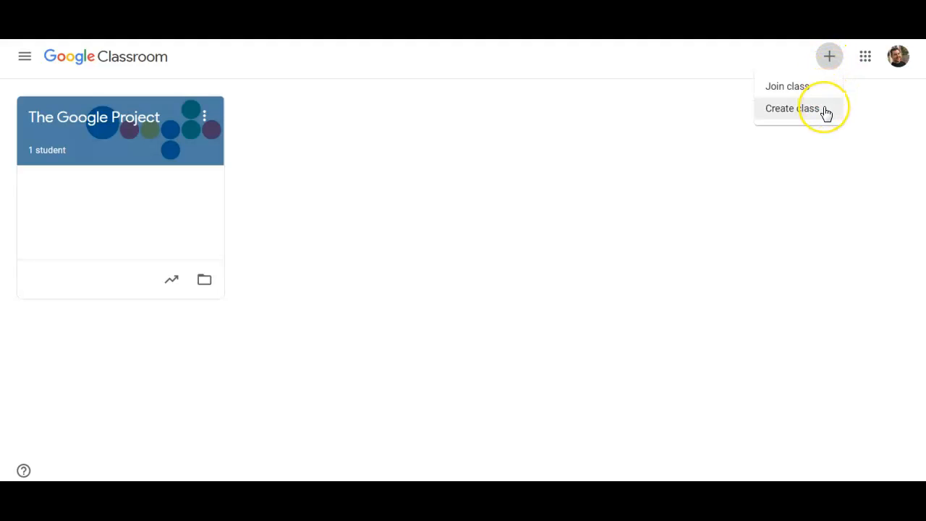
pyautogui.click(826, 109)
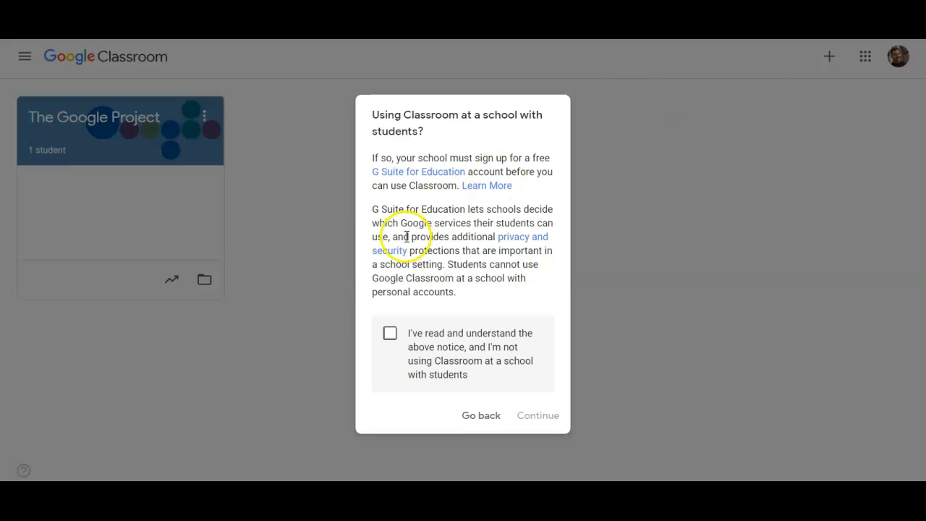
pyautogui.click(389, 334)
pyautogui.click(546, 418)
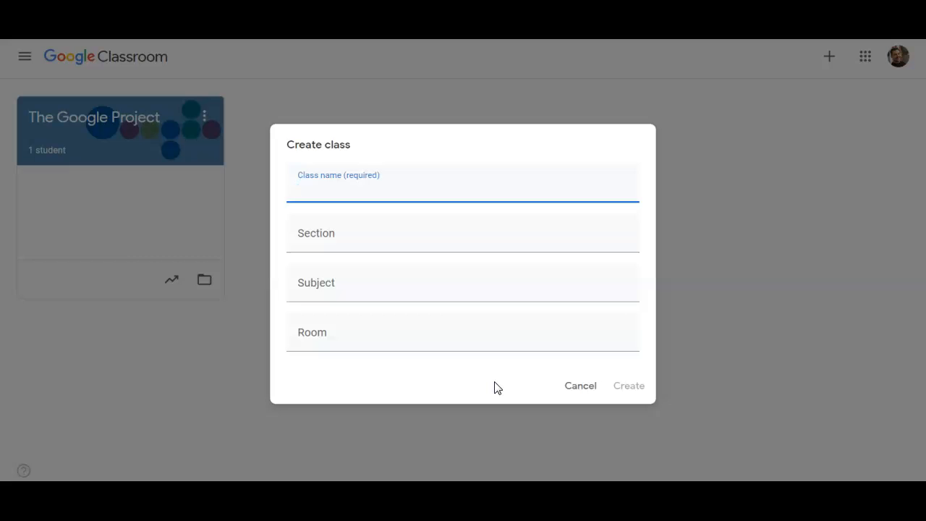
# - Name the class Mr. Teacher's Computer Class
pyautogui.write("Mr. Teacher's ")
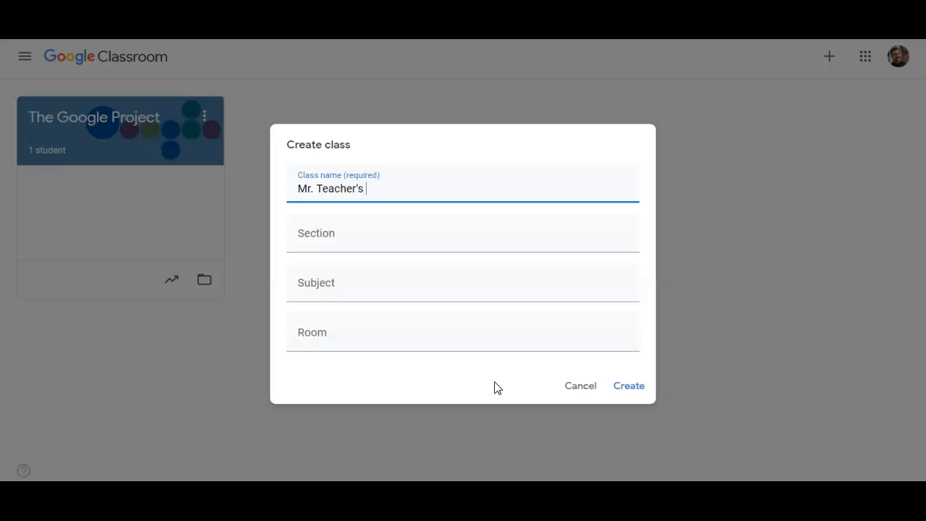
pyautogui.write('Computer Class')
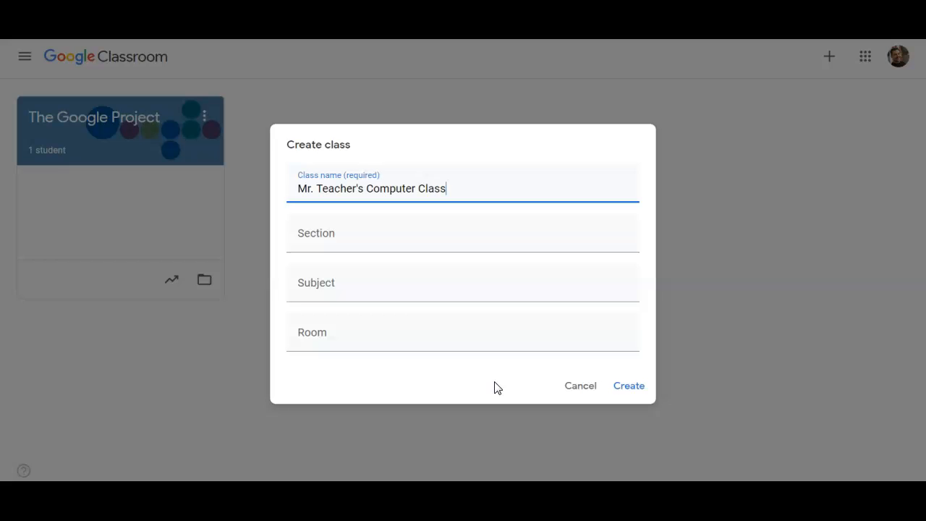
# - Set the class section to Grade 7 Period 3
pyautogui.click(330, 238)
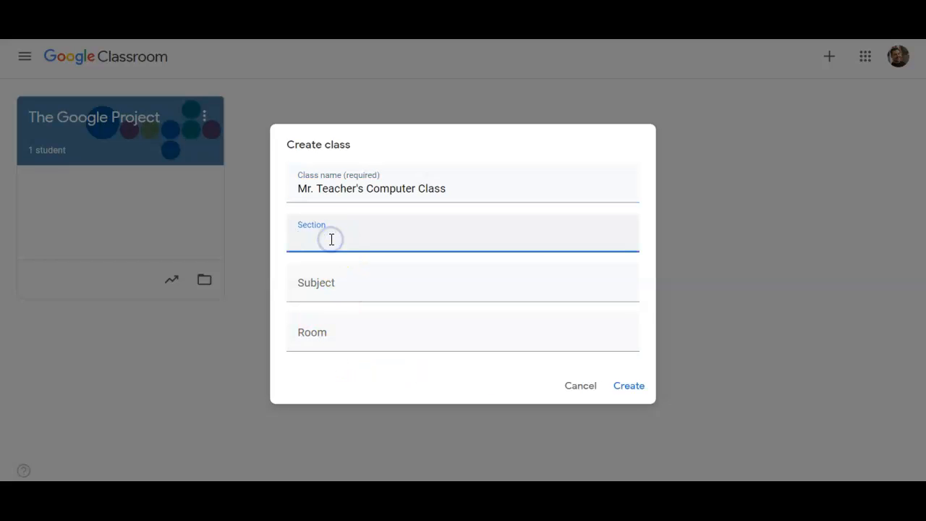
pyautogui.write('Grade 7 Period 3')
# - Enter Computer Tech as the subject and 115 as the room
pyautogui.click(325, 286)
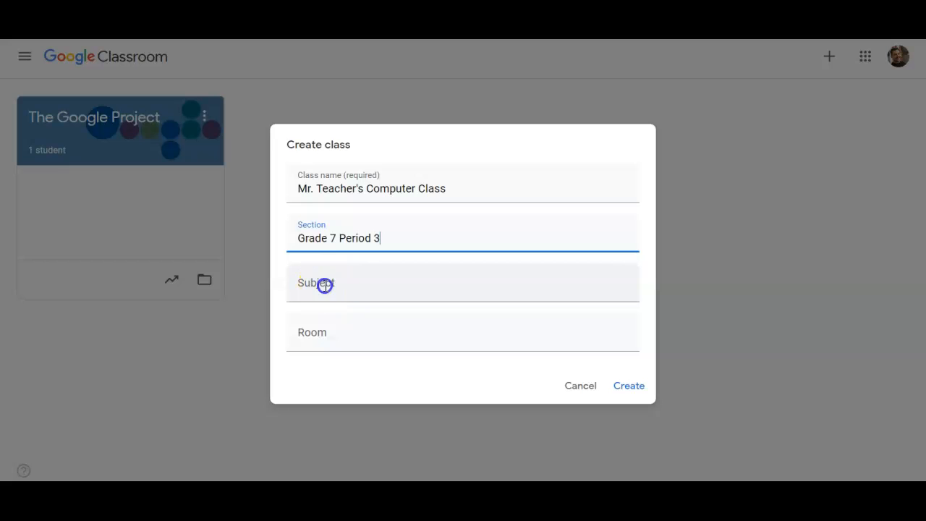
pyautogui.write('C')
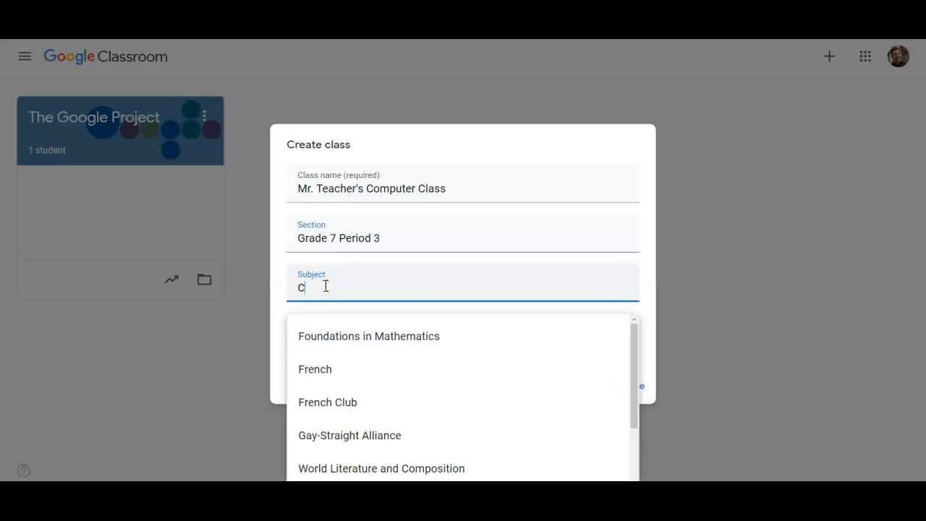
pyautogui.write('omputer Tech')
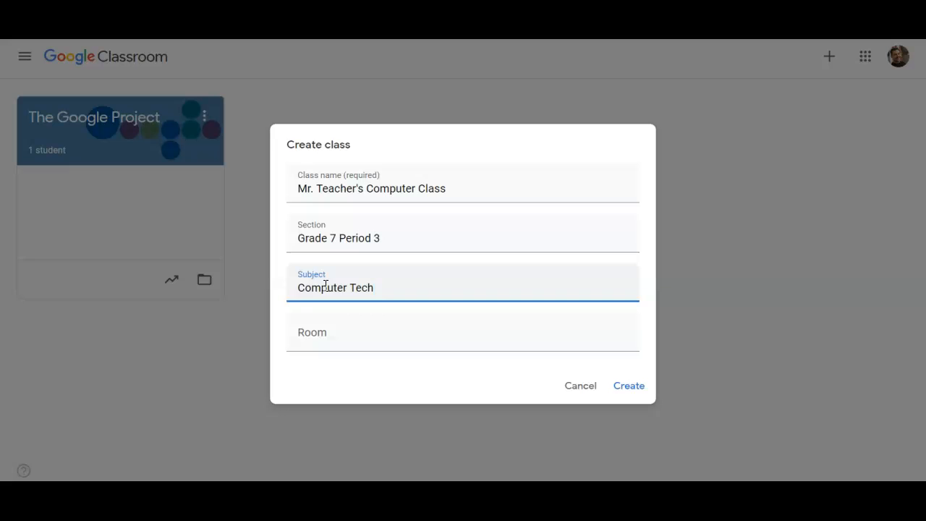
pyautogui.click(326, 331)
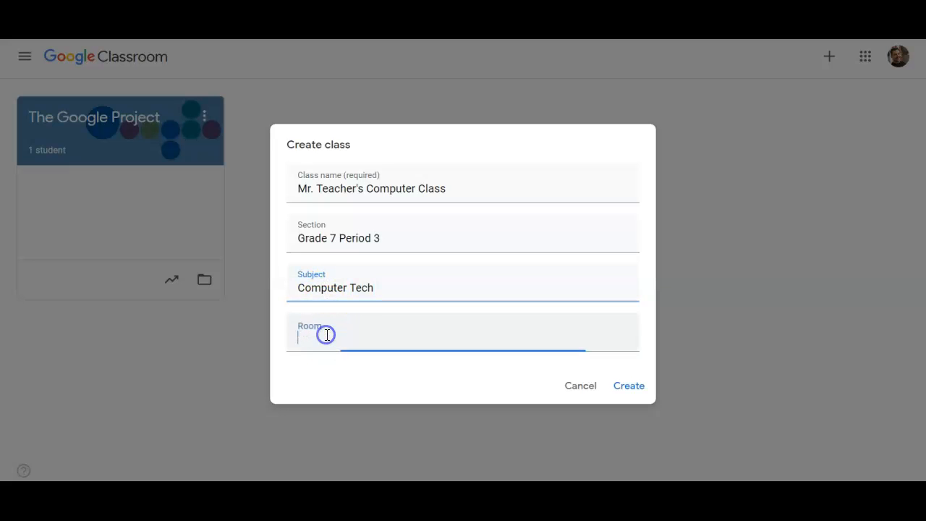
pyautogui.write('115')
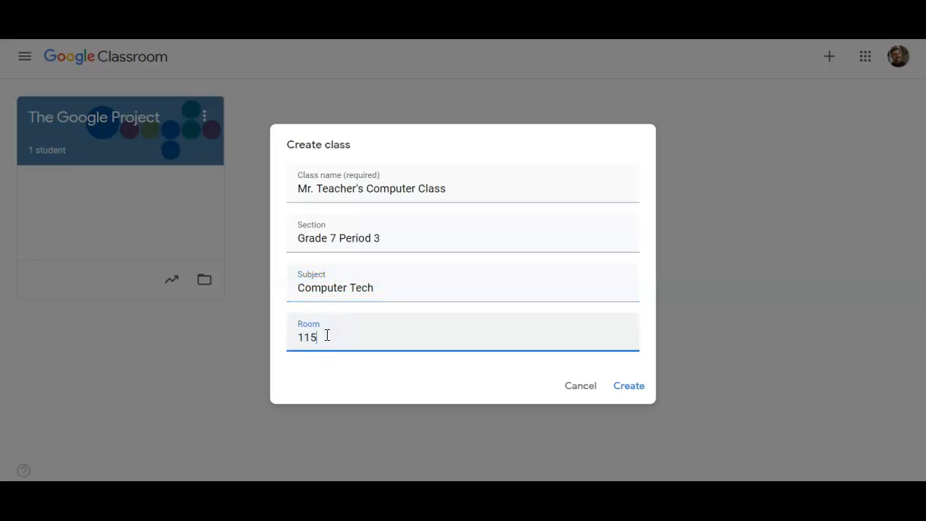
# - Extend the subject to Computer Technology and create the class
pyautogui.click(339, 331)
pyautogui.click(372, 288)
pyautogui.write('nology')
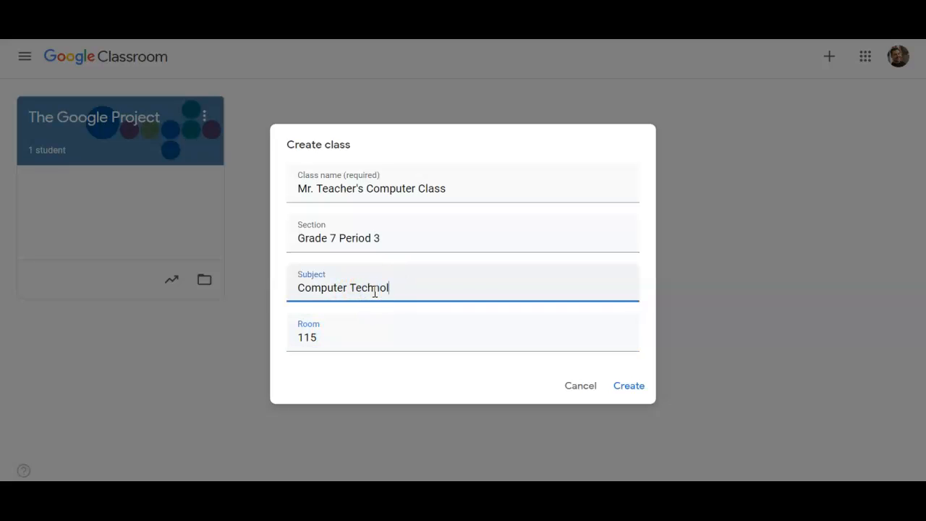
pyautogui.click(639, 389)
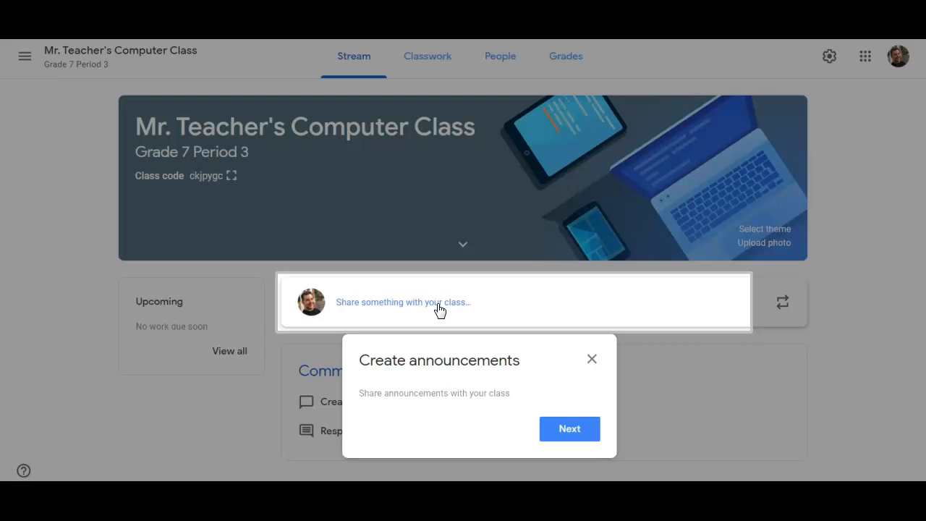
# - Dismiss the announcement tip pop-ups on the class stream
pyautogui.click(562, 434)
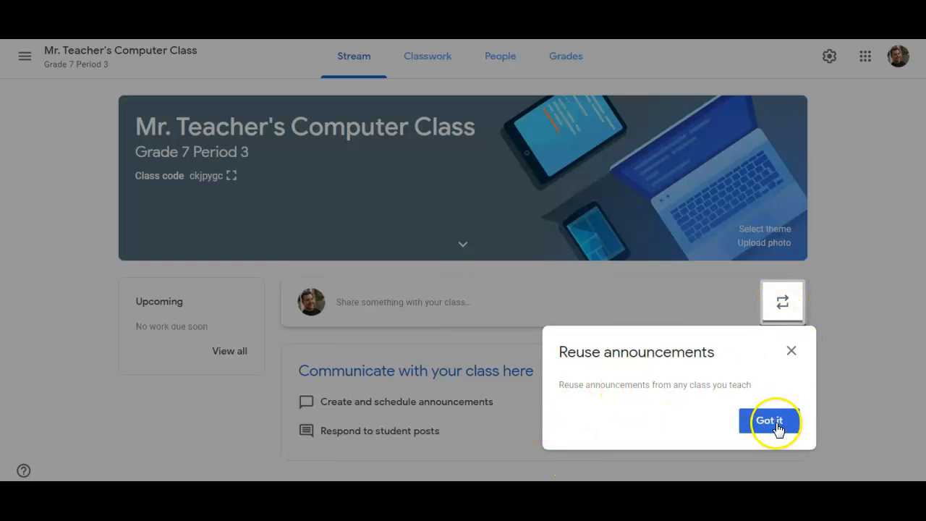
pyautogui.click(791, 351)
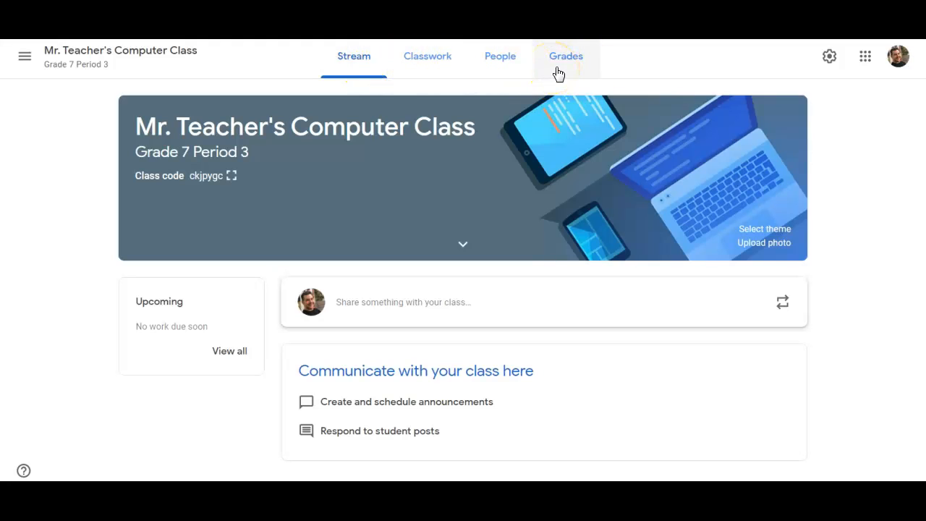
# - Open the class settings, review the Stream posting options, and close the settings
pyautogui.click(830, 58)
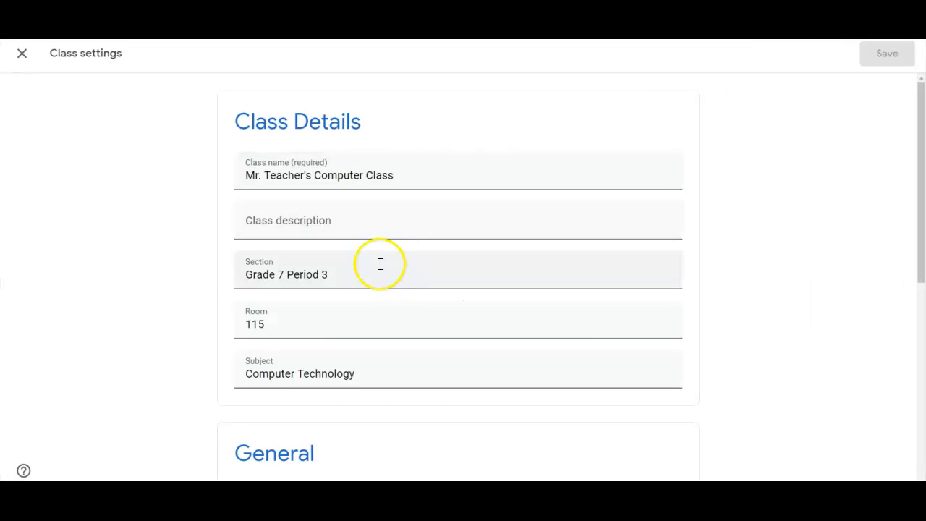
pyautogui.scroll(-4, 333, 259)
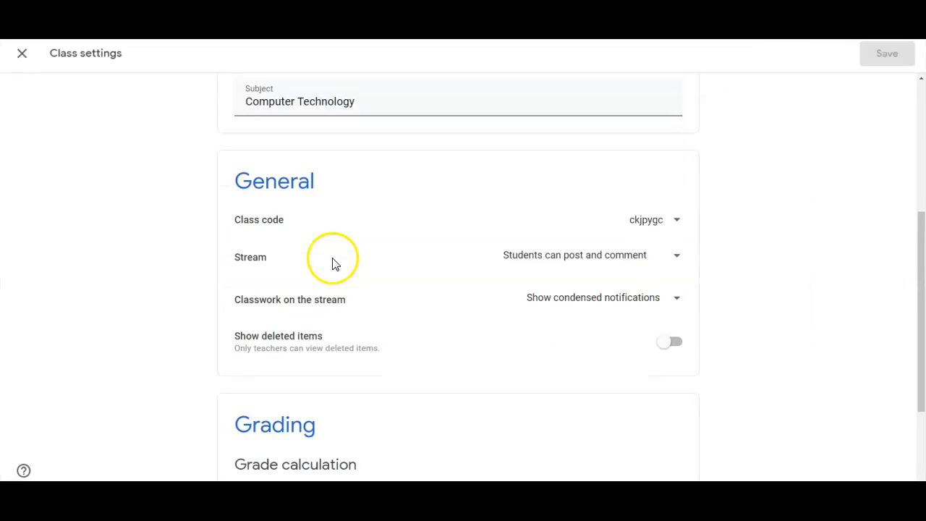
pyautogui.scroll(-2, 329, 258)
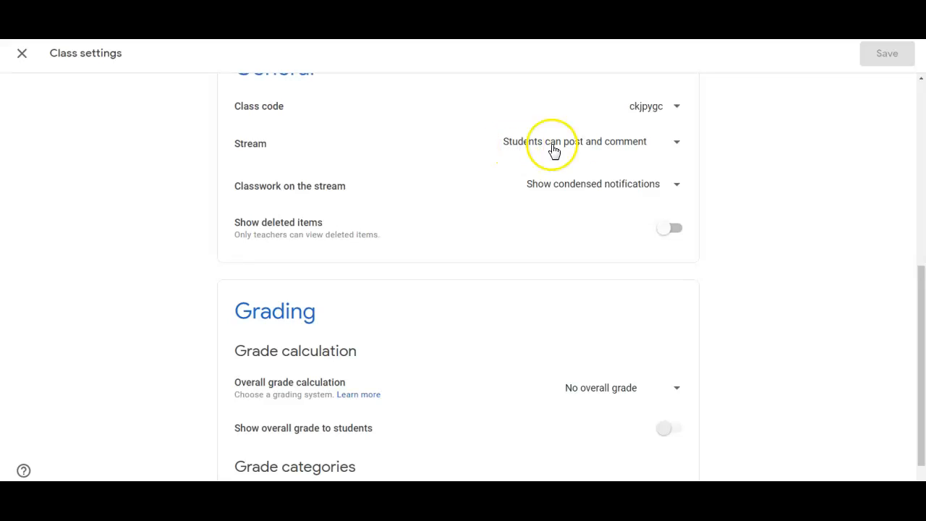
pyautogui.click(634, 145)
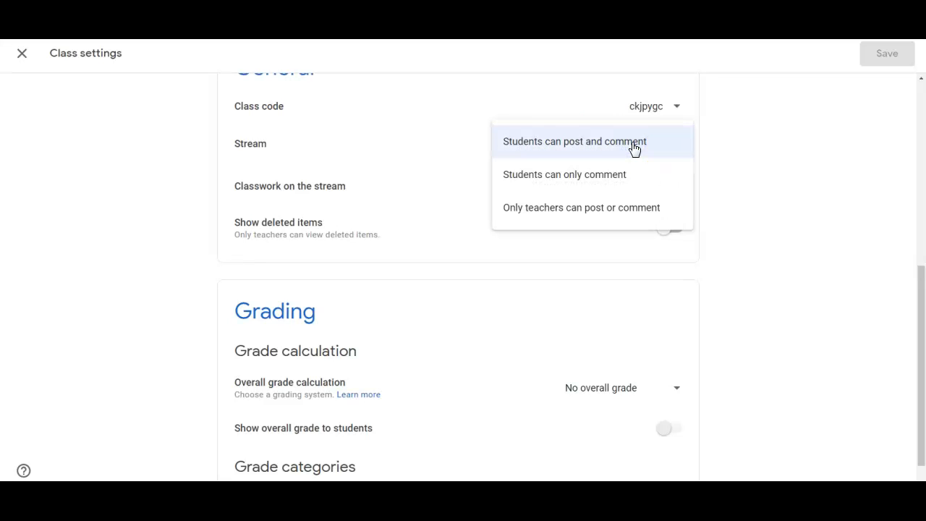
pyautogui.click(22, 52)
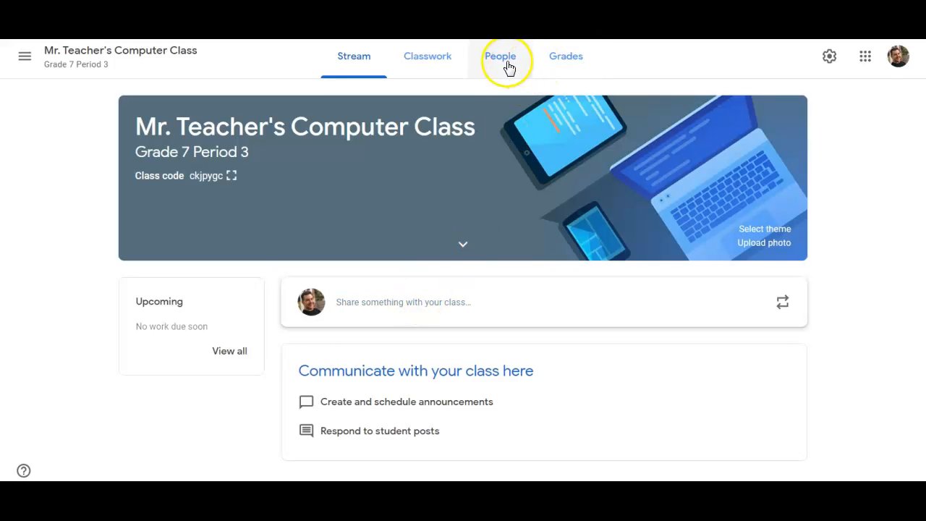
# - Reopen the class settings and set the Stream permission to Students can only comment
pyautogui.click(828, 57)
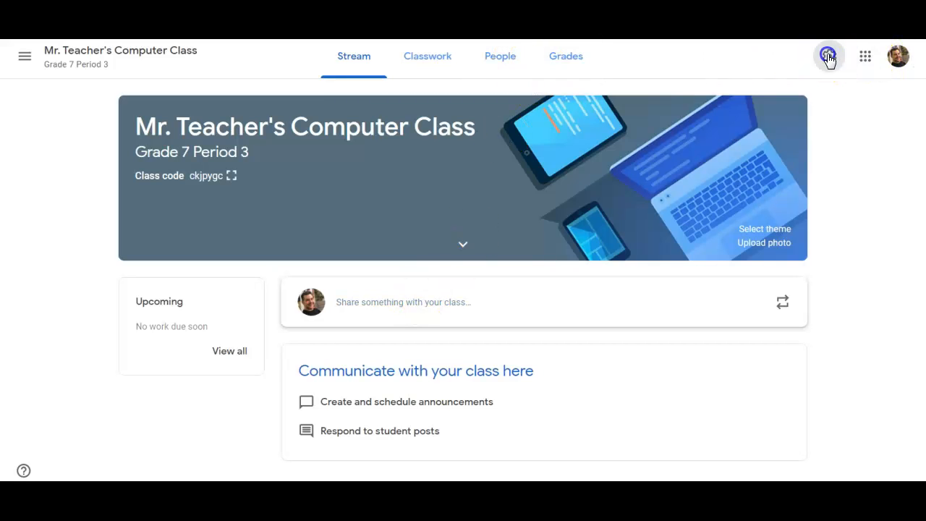
pyautogui.scroll(-4, 644, 207)
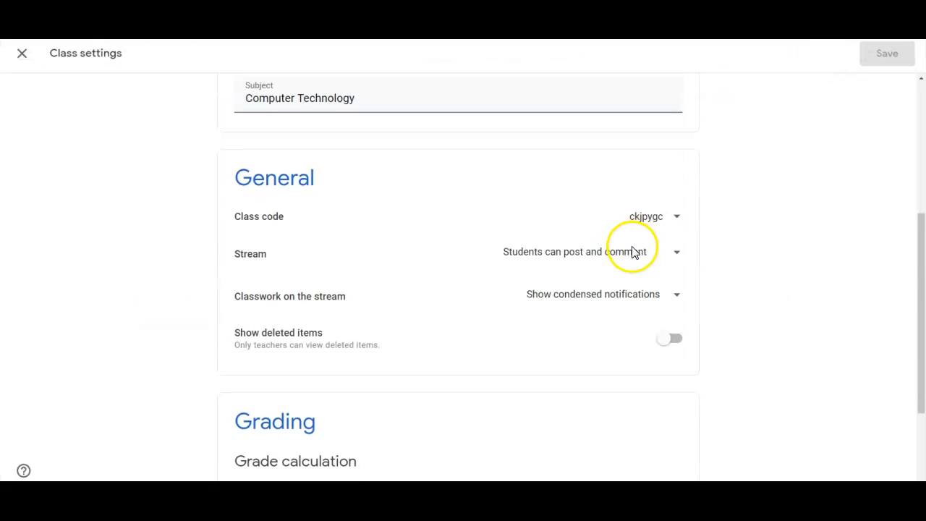
pyautogui.click(602, 253)
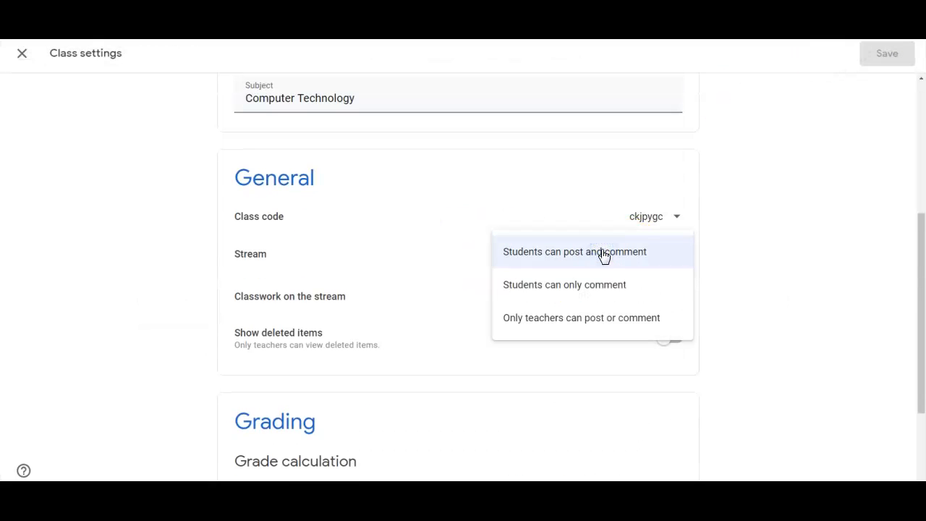
pyautogui.click(604, 289)
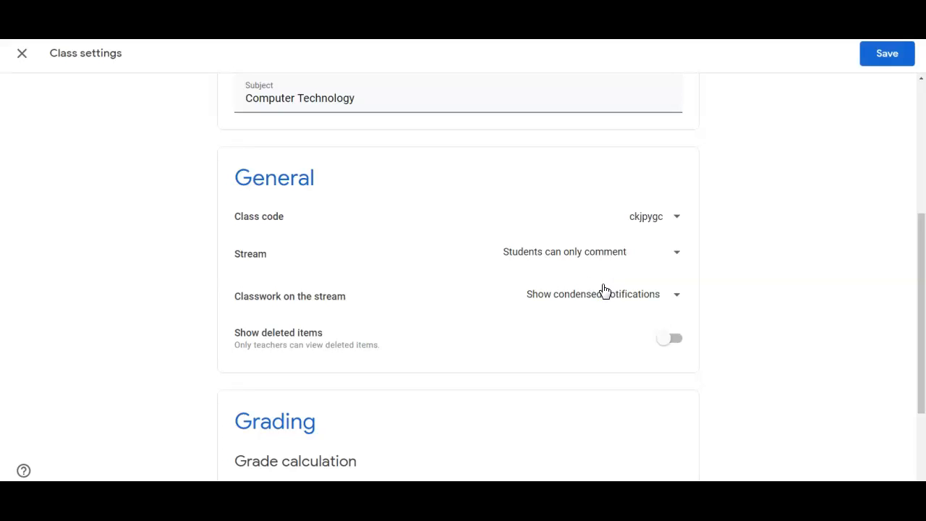
pyautogui.click(598, 255)
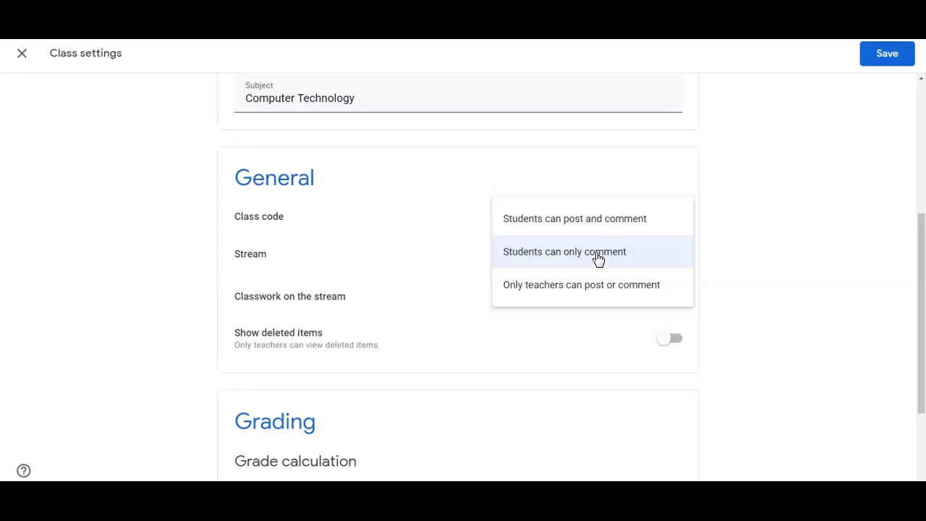
pyautogui.click(601, 289)
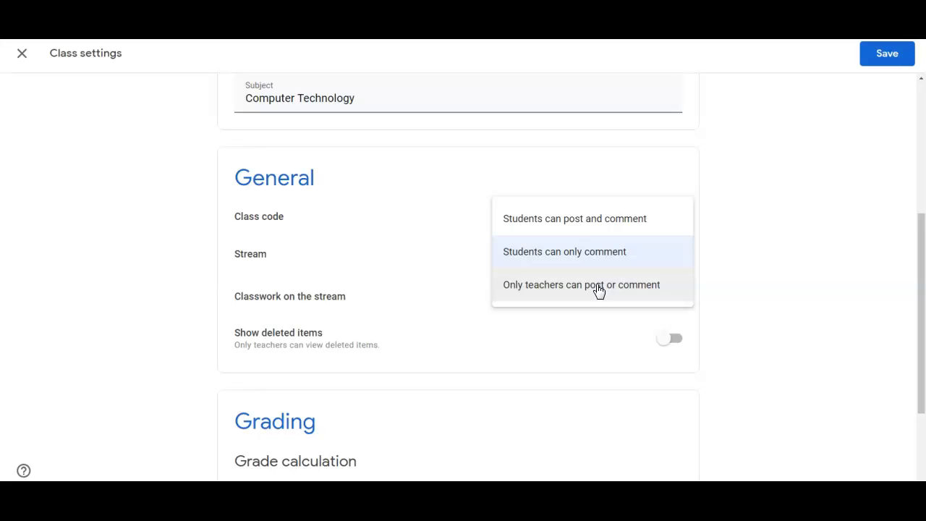
pyautogui.click(571, 258)
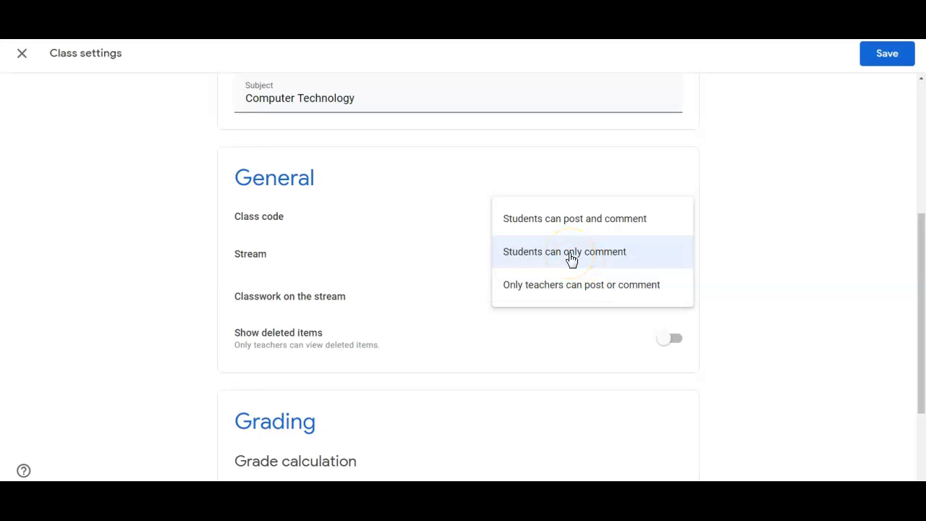
pyautogui.click(571, 257)
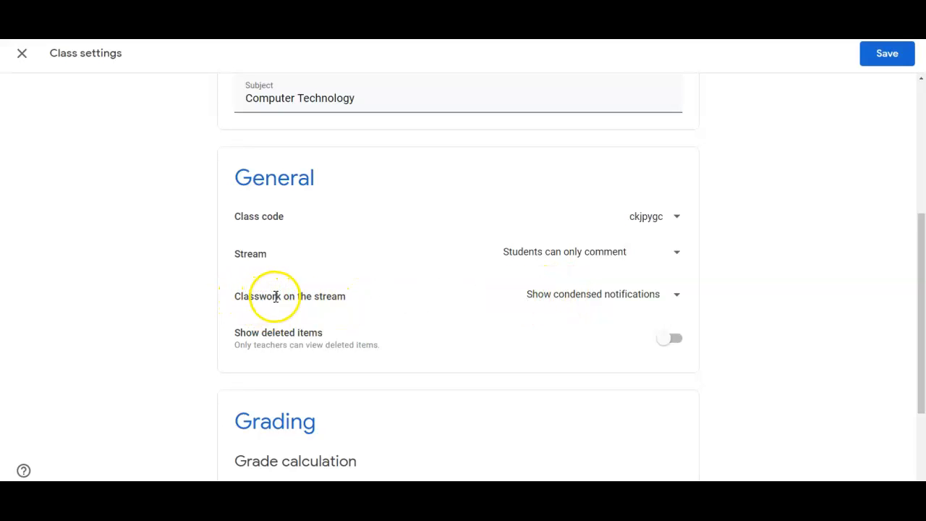
# - Set Classwork on the stream to Show attachments and details
pyautogui.click(556, 302)
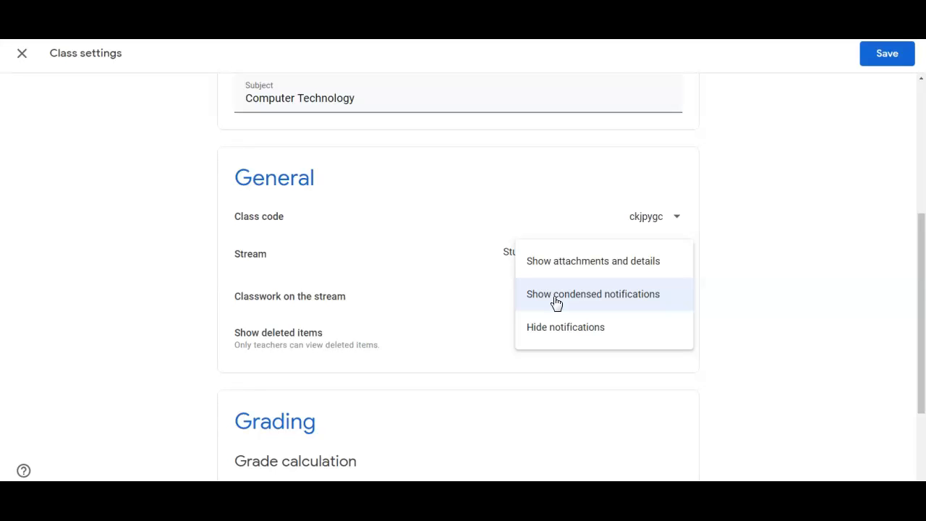
pyautogui.click(561, 267)
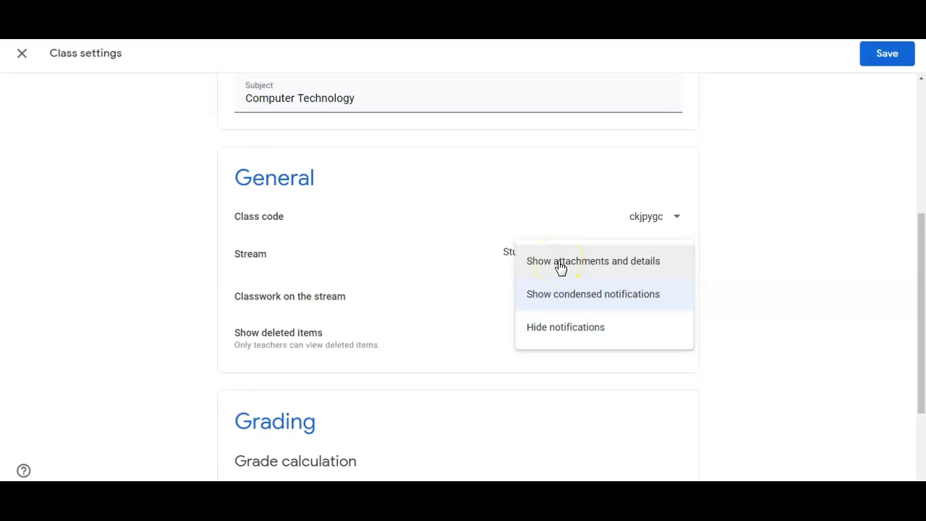
pyautogui.click(560, 264)
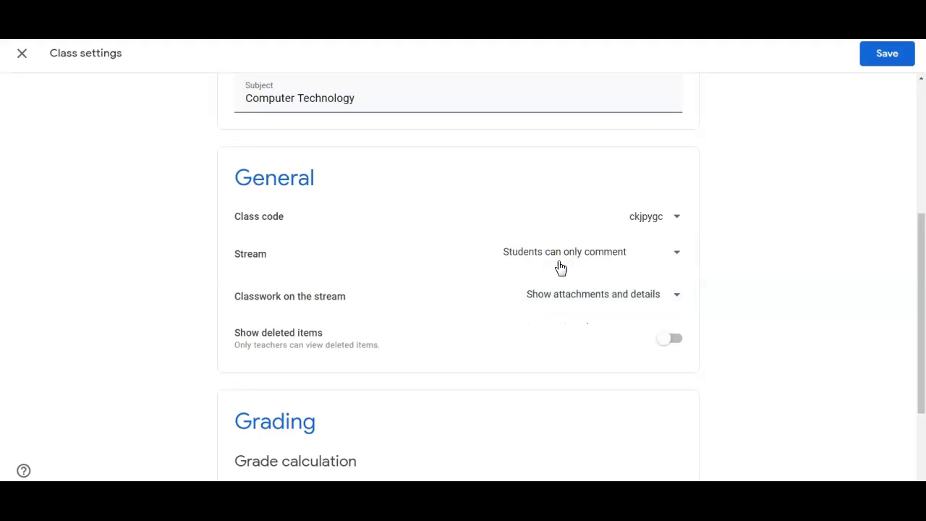
# - Save the class settings
pyautogui.scroll(-2, 434, 384)
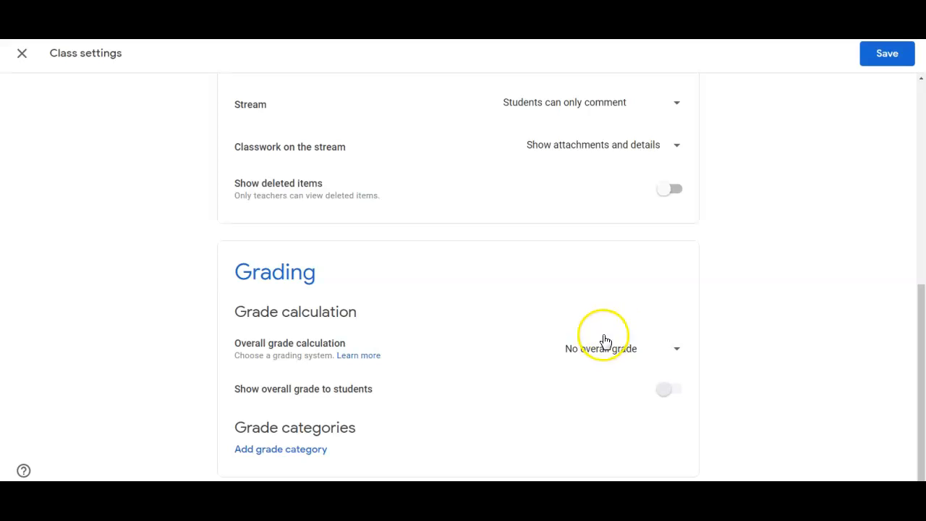
pyautogui.click(887, 58)
pyautogui.click(887, 57)
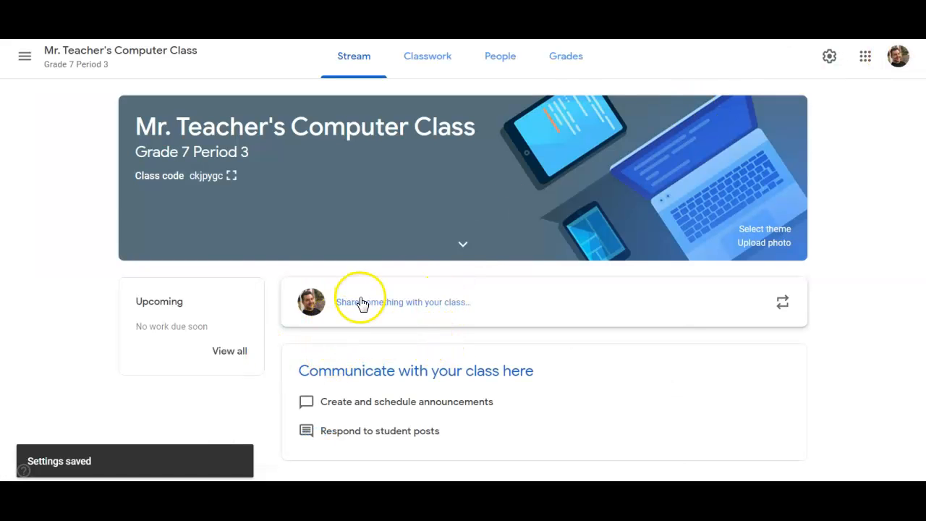
# - Show the class code full screen, select its text to copy it, and close the enlarged code
pyautogui.click(230, 176)
pyautogui.moveTo(299, 275); pyautogui.dragTo(614, 268)
pyautogui.rightClick(571, 274)
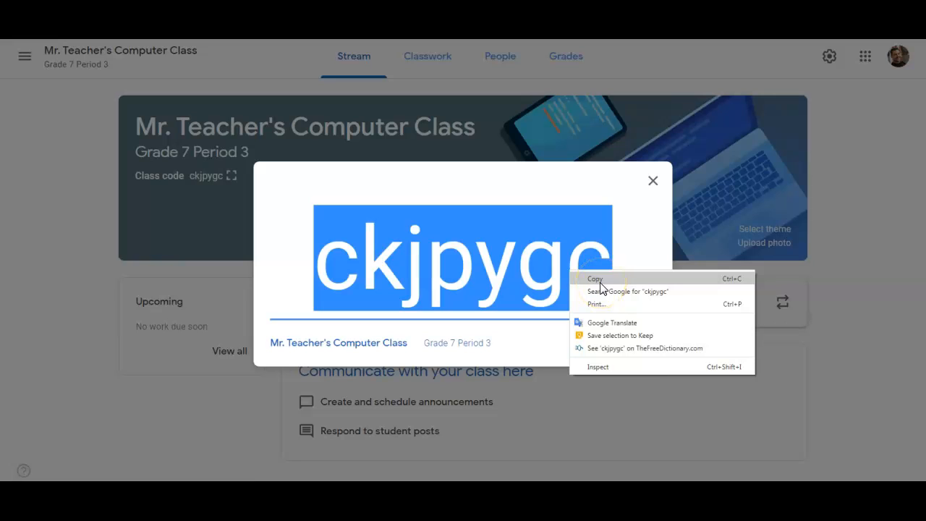
pyautogui.click(653, 181)
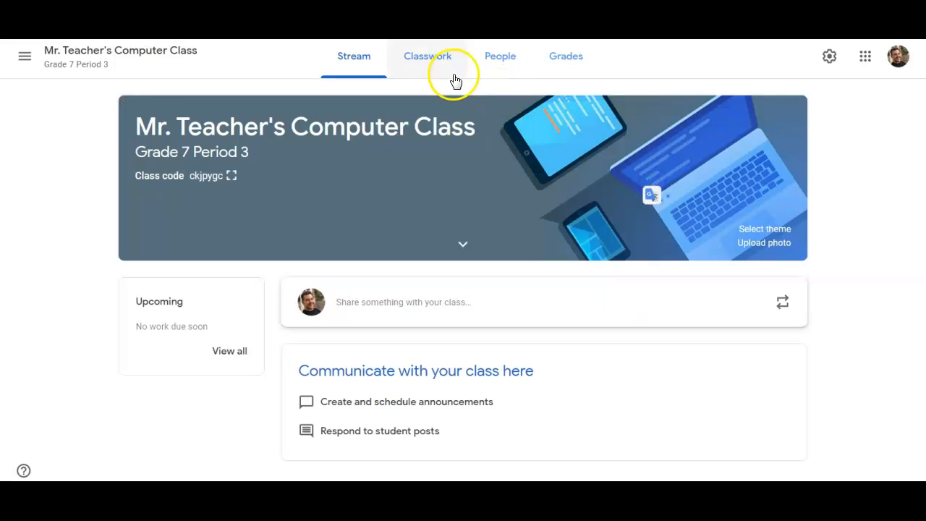
# - Open the People page, enter two student e-mail addresses in the invite students dialog, and cancel the invitation
pyautogui.click(500, 62)
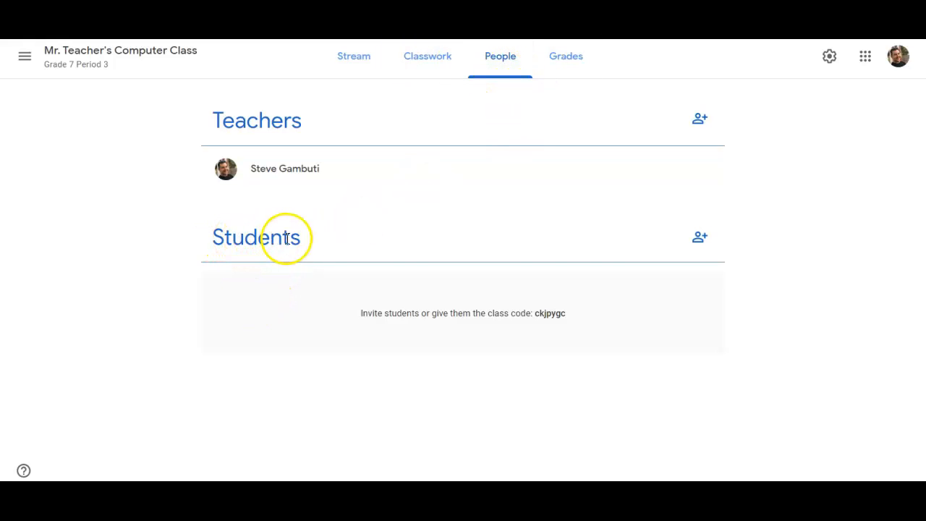
pyautogui.click(699, 239)
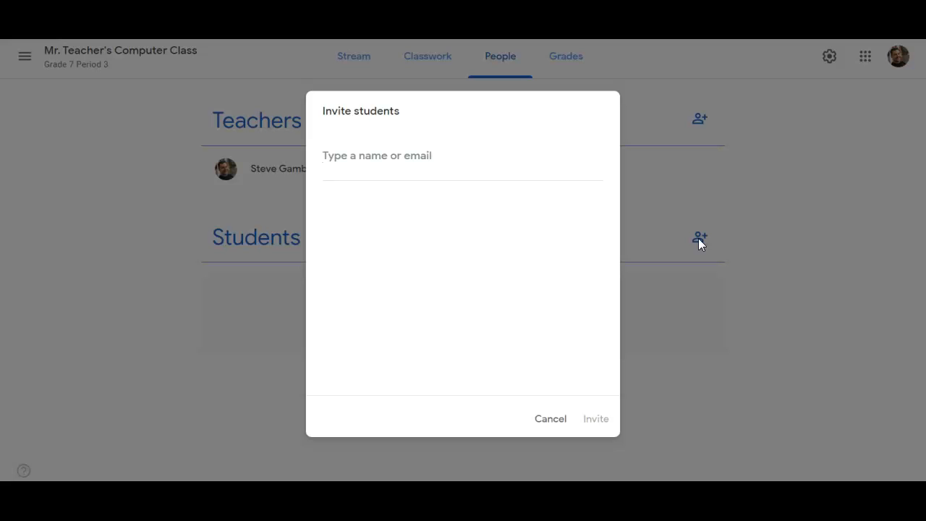
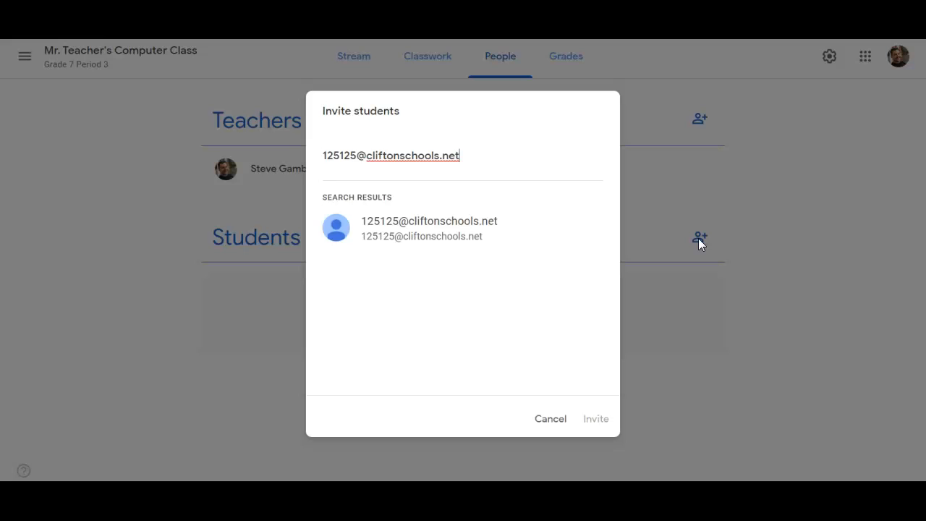
pyautogui.press('Return')
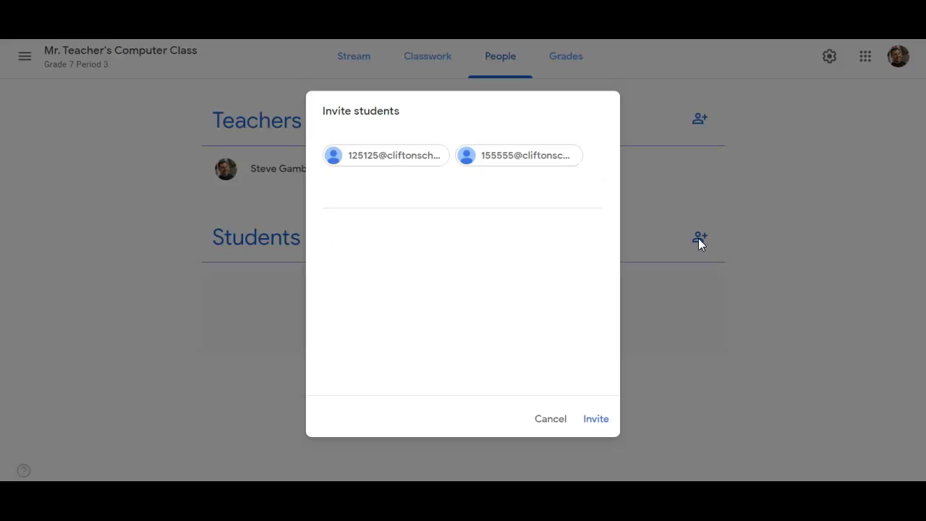
pyautogui.press('Left')
pyautogui.press('Left')
pyautogui.press('Right')
pyautogui.press('Left')
pyautogui.press('Left')
pyautogui.click(543, 419)
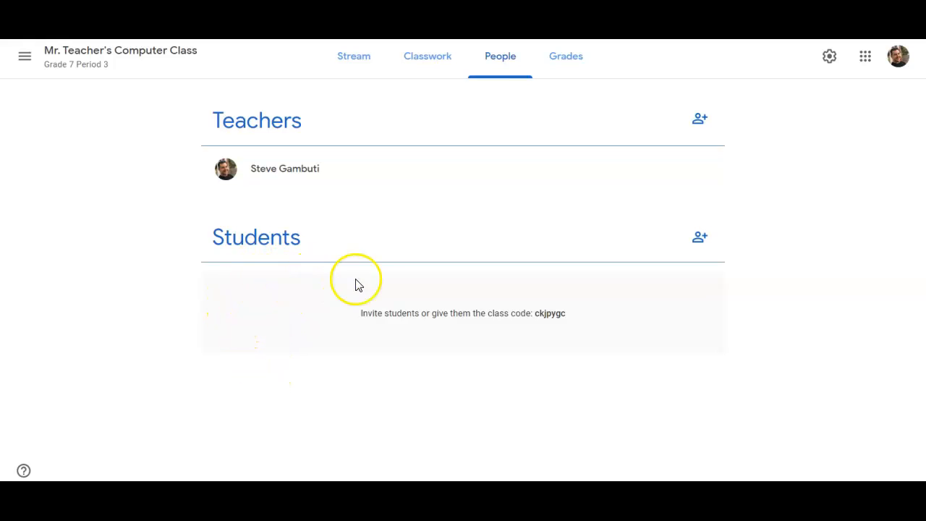
# - Open the Classwork page and view the Create options before returning to the stream
pyautogui.click(433, 62)
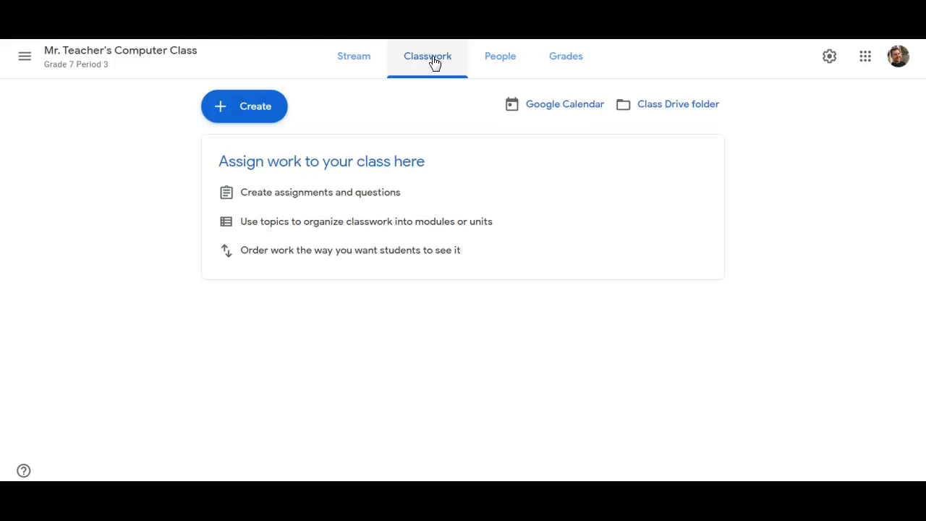
pyautogui.click(265, 106)
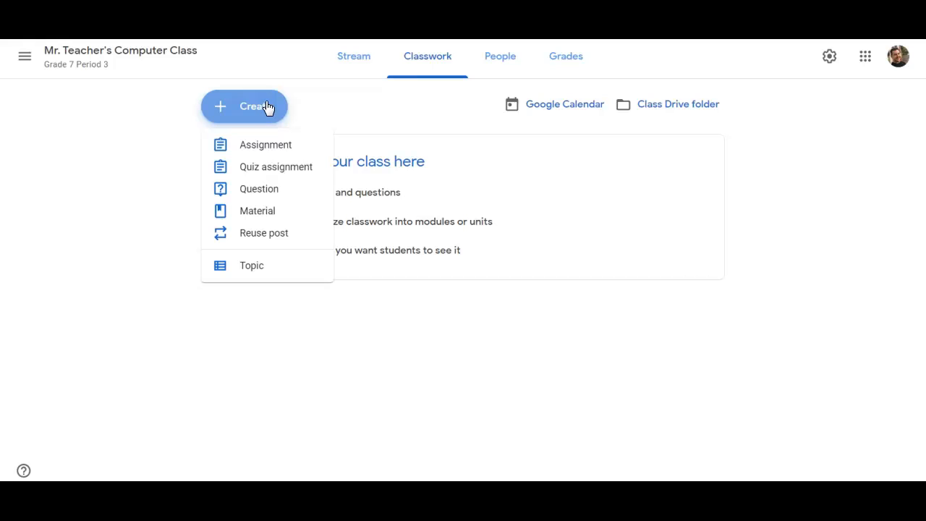
pyautogui.click(366, 61)
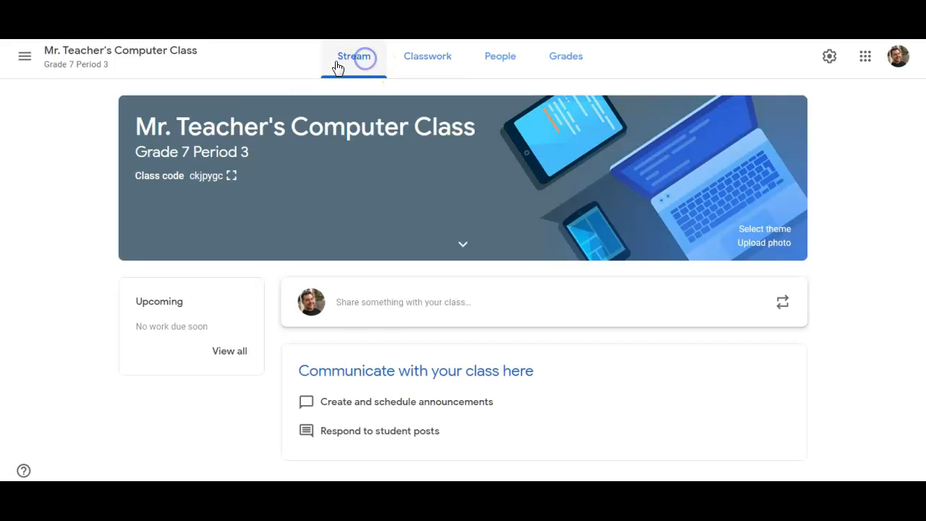
# - Post the announcement "Good Morning Students! Say hello if you are here today!" to the class stream
pyautogui.click(416, 302)
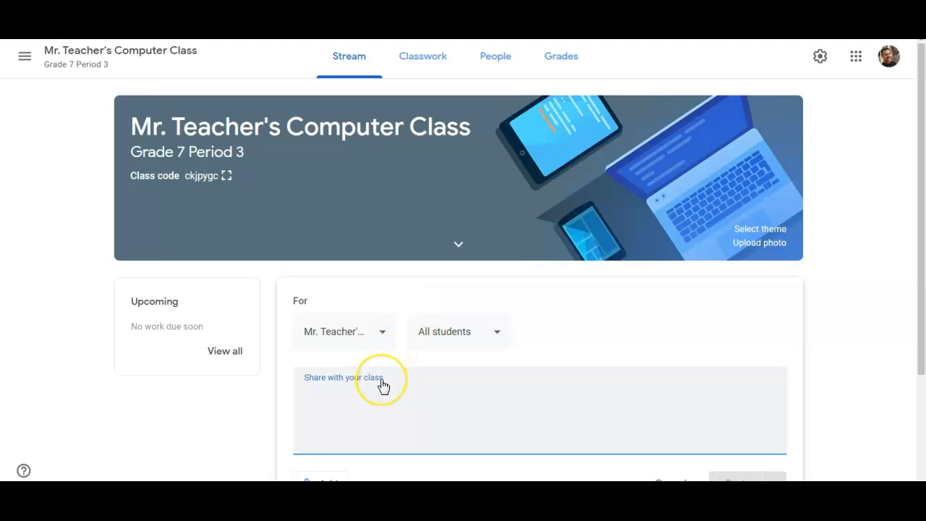
pyautogui.write('Good Morni')
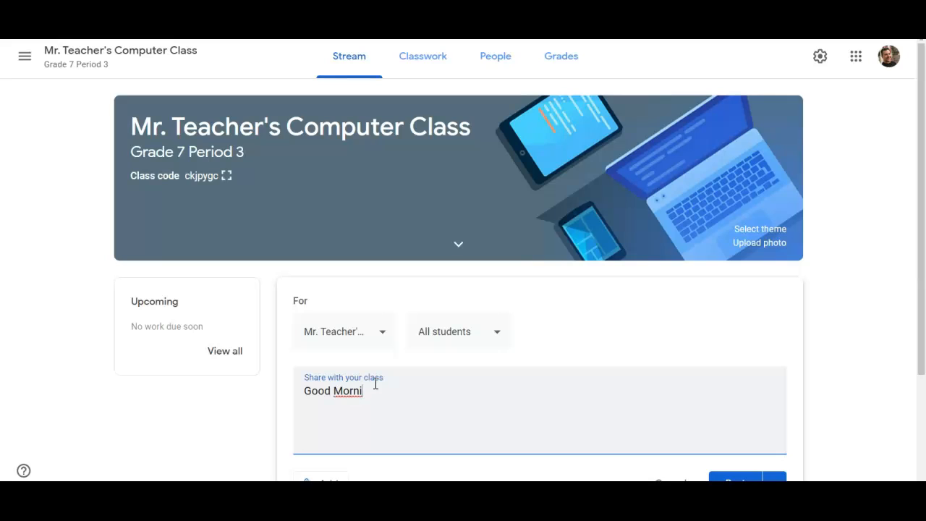
pyautogui.write('ng Student')
pyautogui.write('s!  ')
pyautogui.write('Say hello i')
pyautogui.write('f you are ')
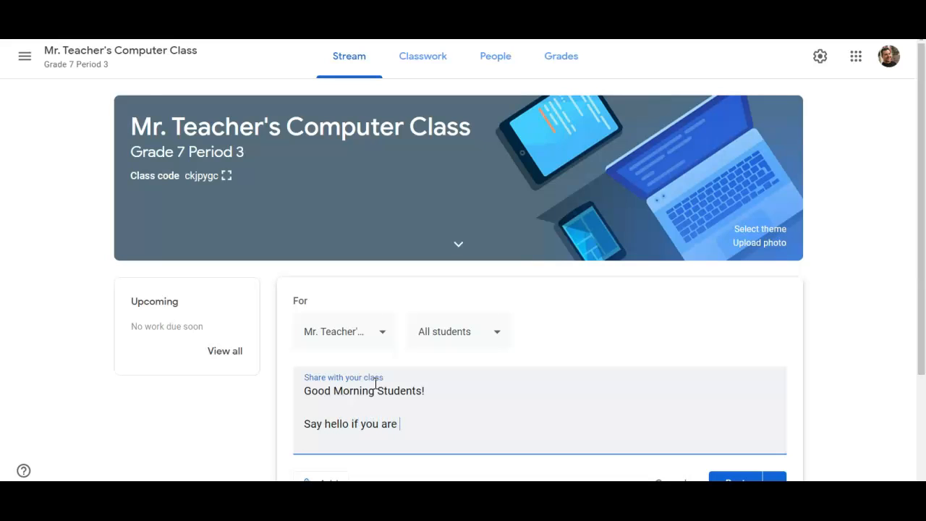
pyautogui.write('here today!')
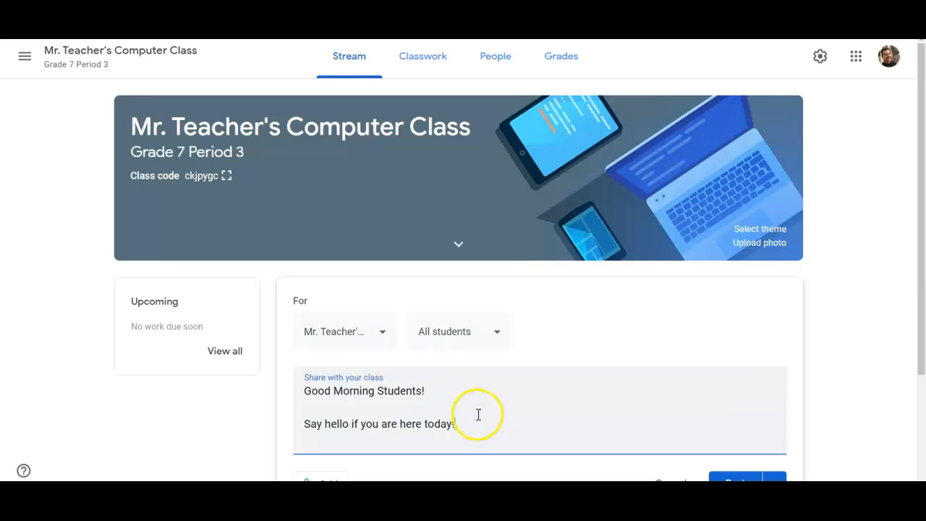
pyautogui.scroll(-3, 507, 420)
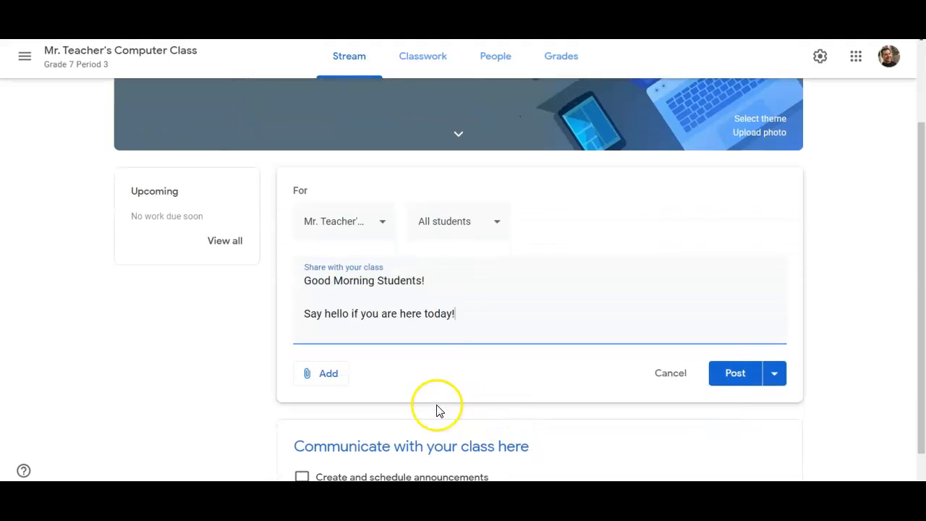
pyautogui.click(717, 373)
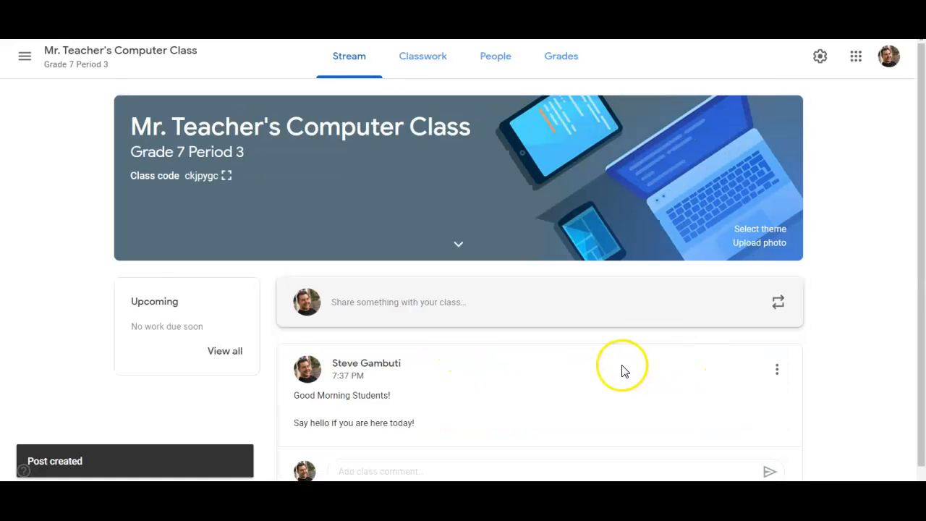
# - Delete the posted announcement from the stream
pyautogui.click(373, 451)
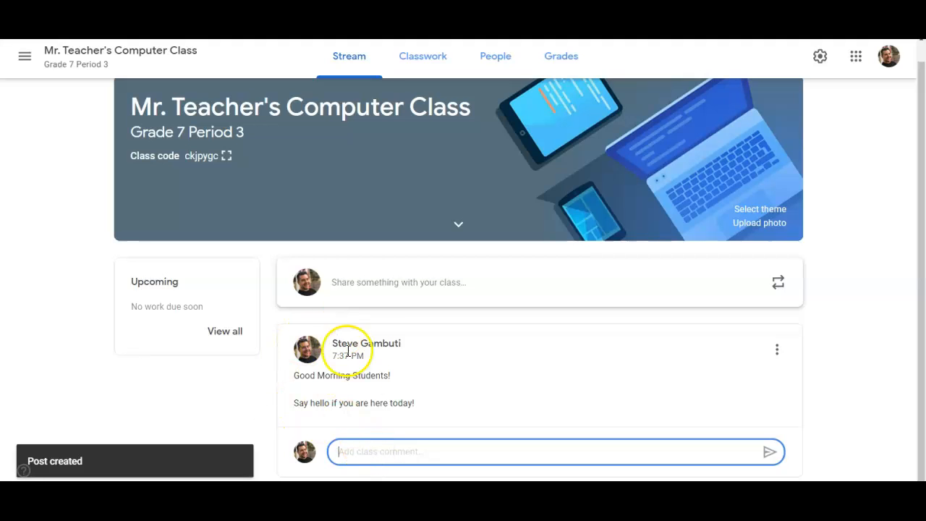
pyautogui.click(777, 350)
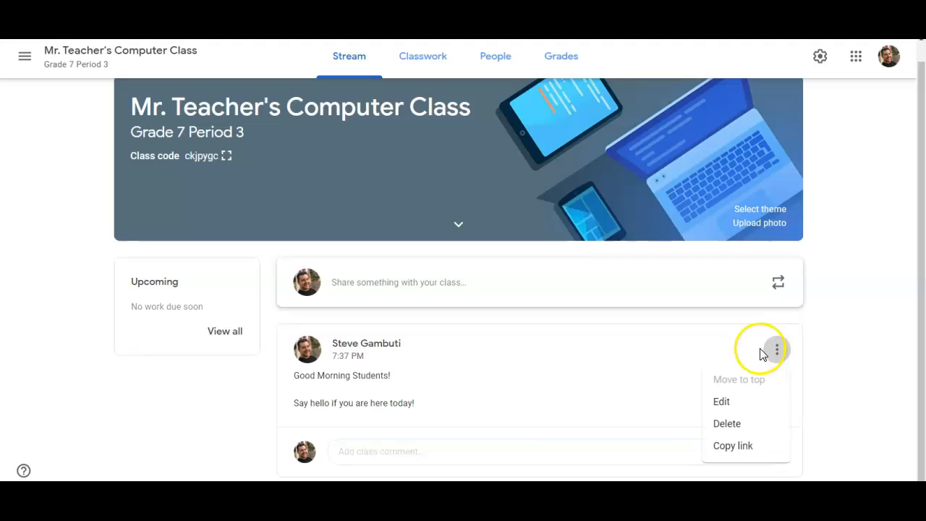
pyautogui.click(729, 430)
pyautogui.click(518, 294)
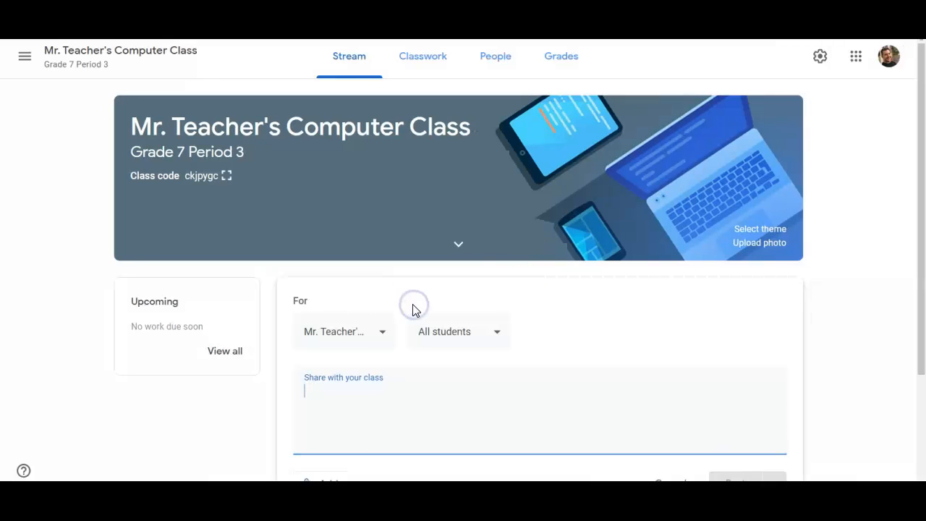
# - Post the announcement "Remember your Slide Shows are due today!" to all students
pyautogui.write('Remem')
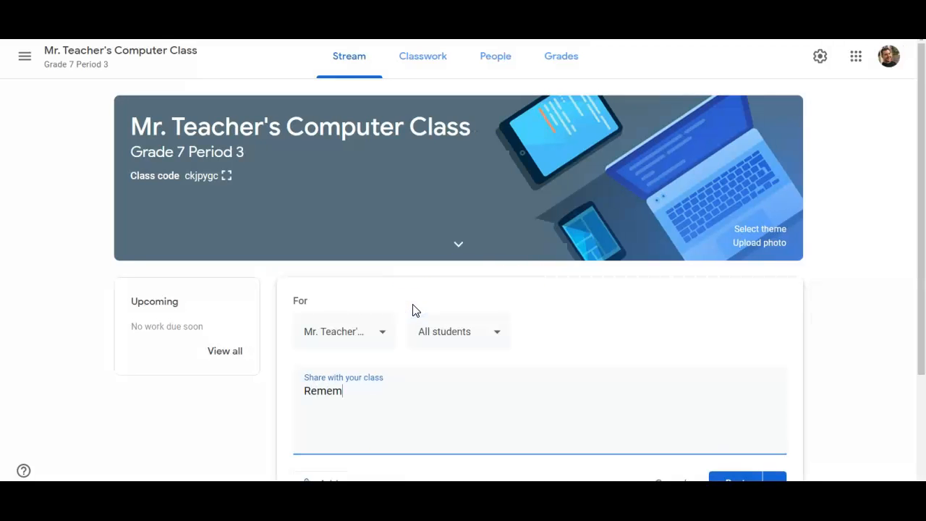
pyautogui.write('ber yor your Slide Show')
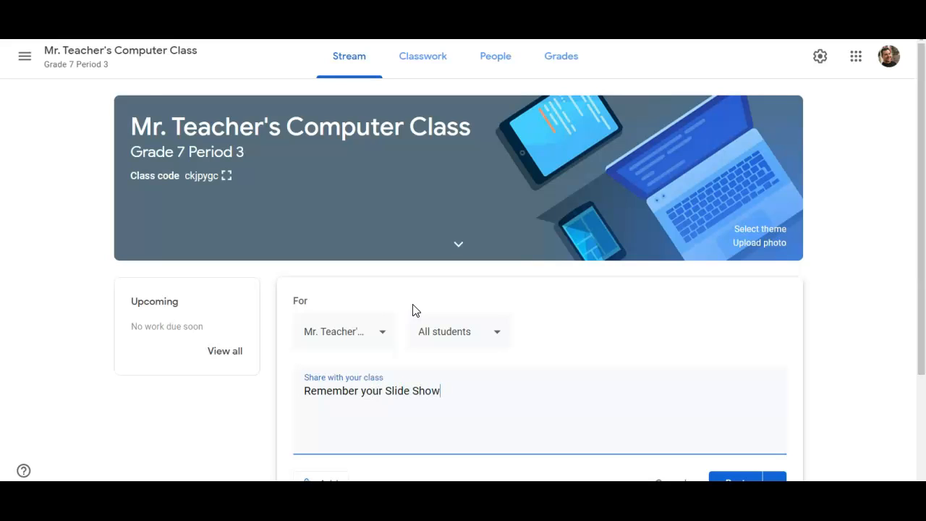
pyautogui.write('s are due today!')
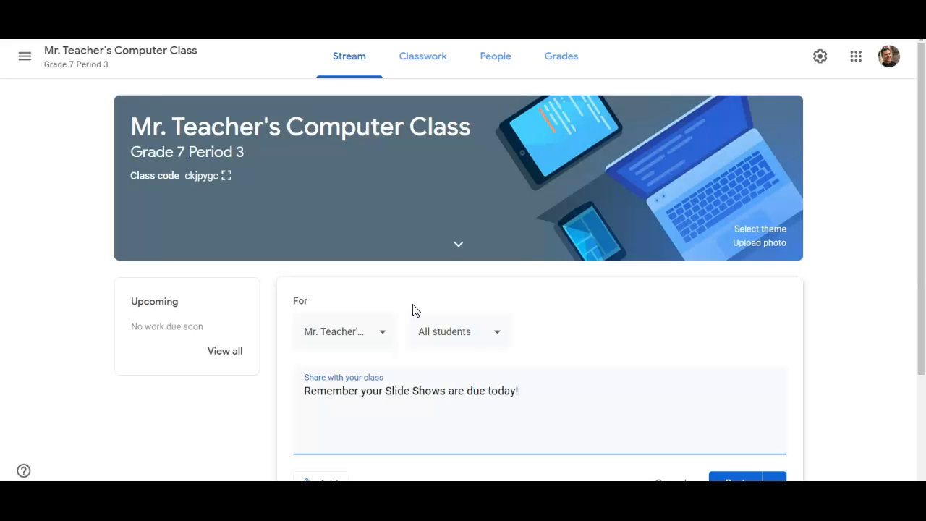
pyautogui.click(494, 332)
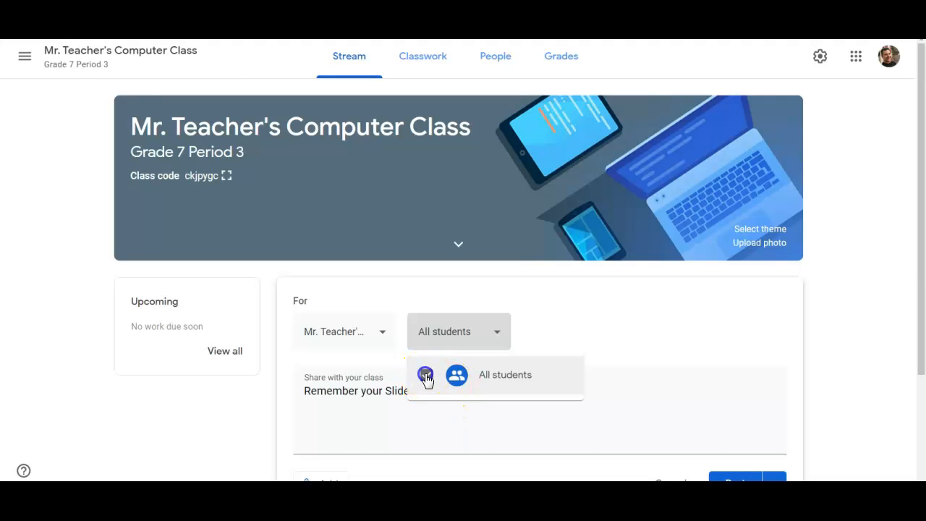
pyautogui.click(535, 328)
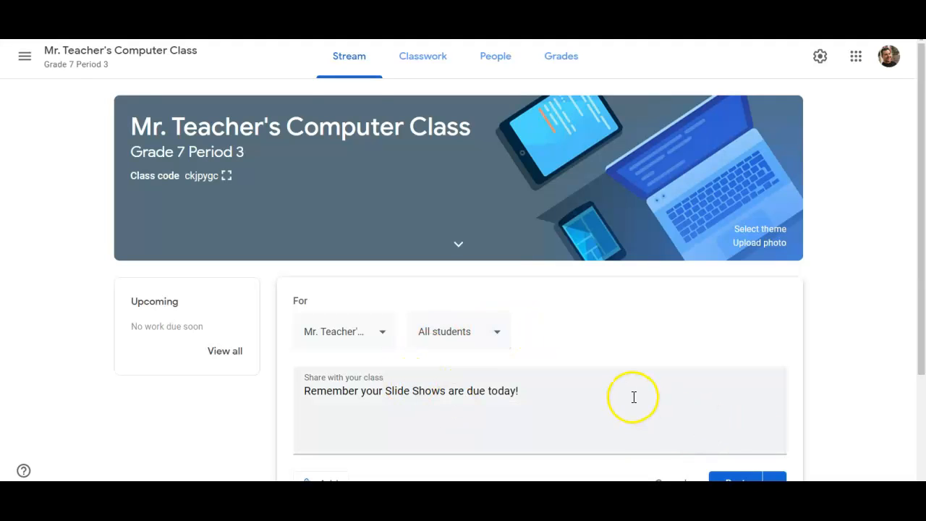
pyautogui.scroll(-2, 651, 402)
pyautogui.click(727, 376)
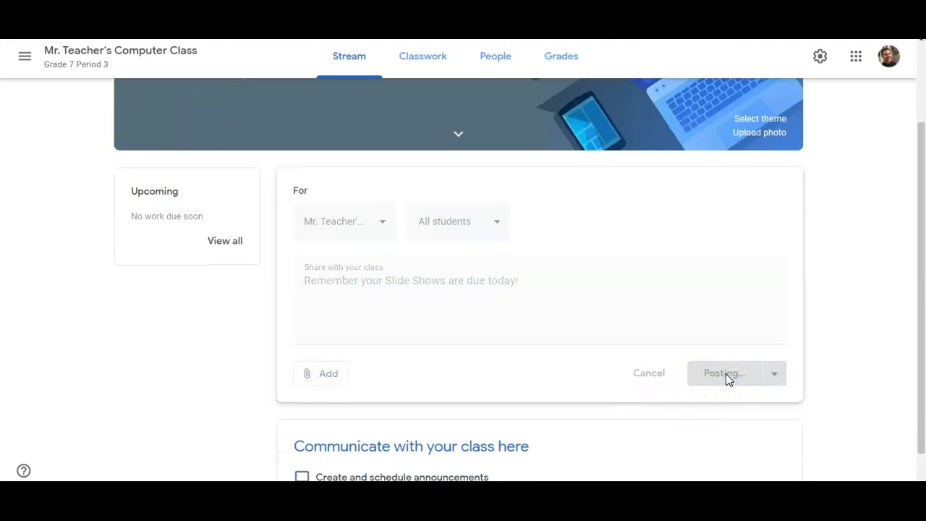